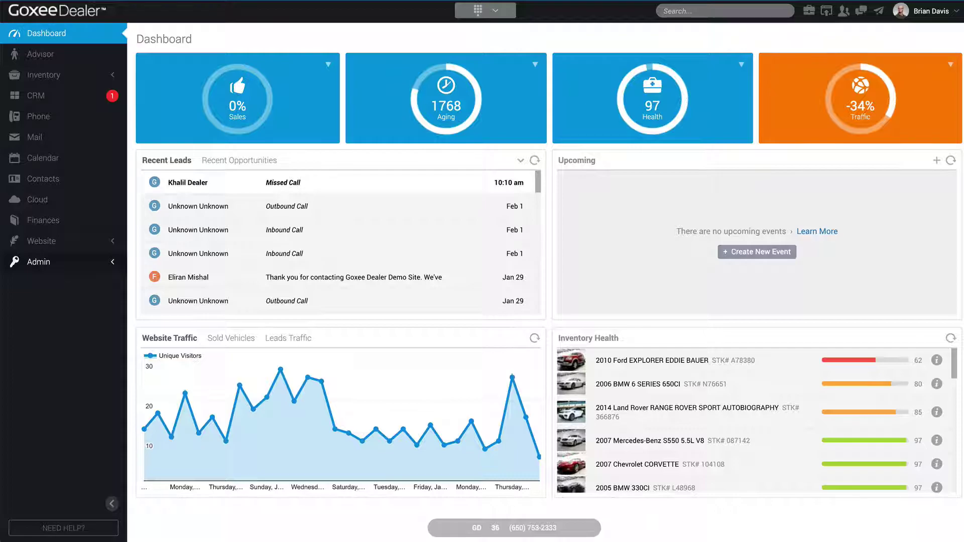
Open the Integrations page from the Admin section of the sidebar.
click(113, 262)
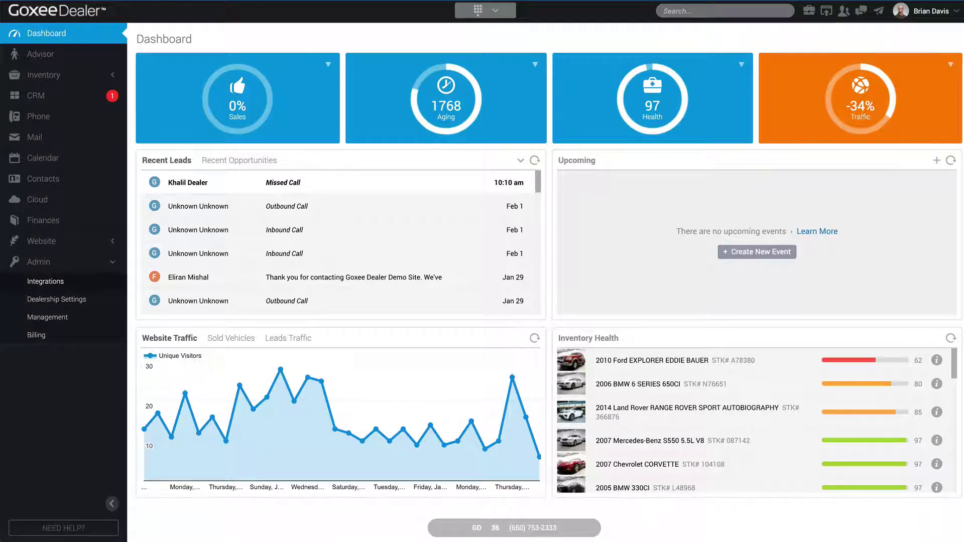
click(60, 282)
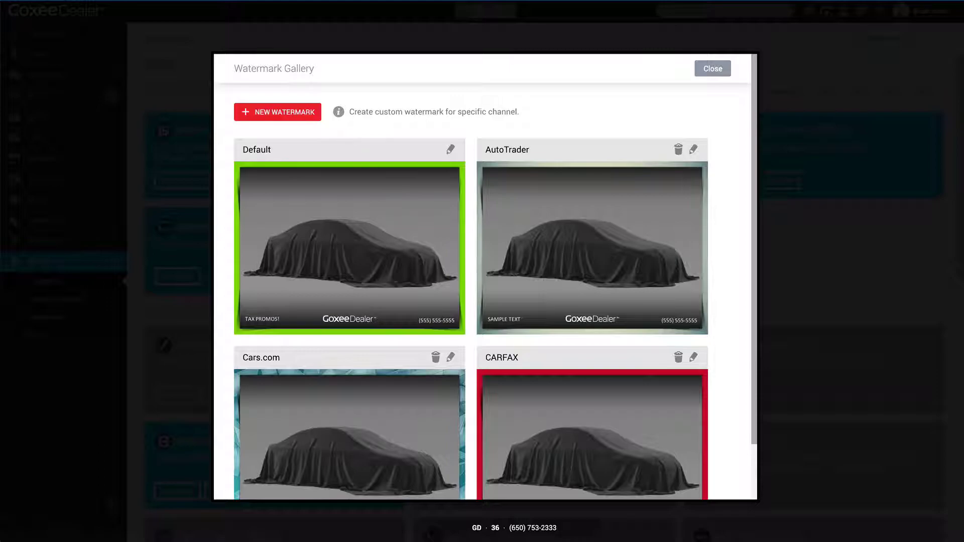
scroll(472, 287, down, 2)
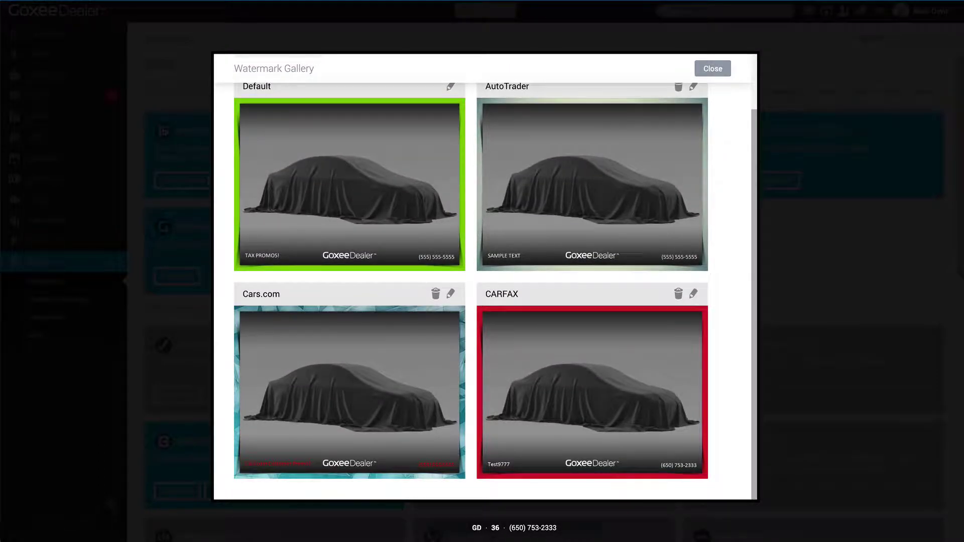
scroll(471, 287, up, 2)
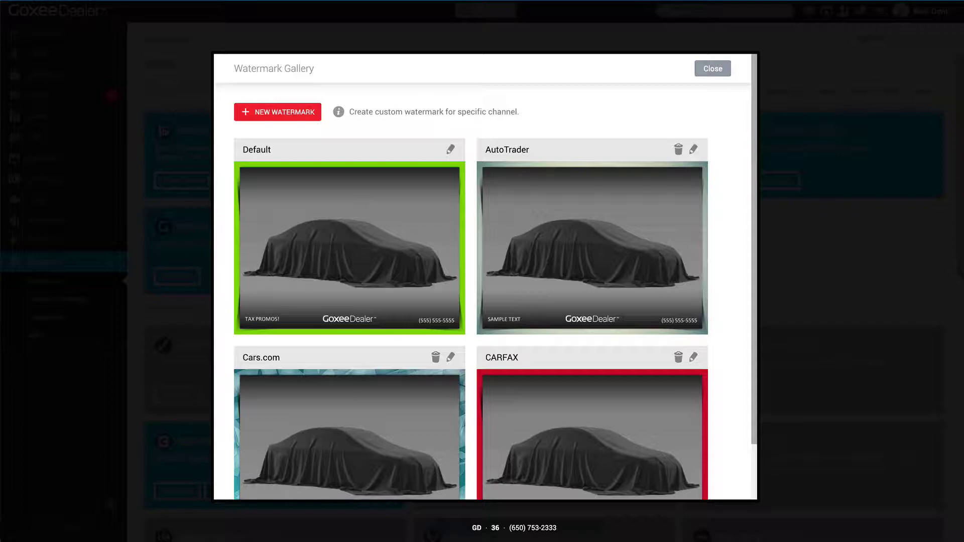
scroll(396, 142, down, 1)
click(397, 142)
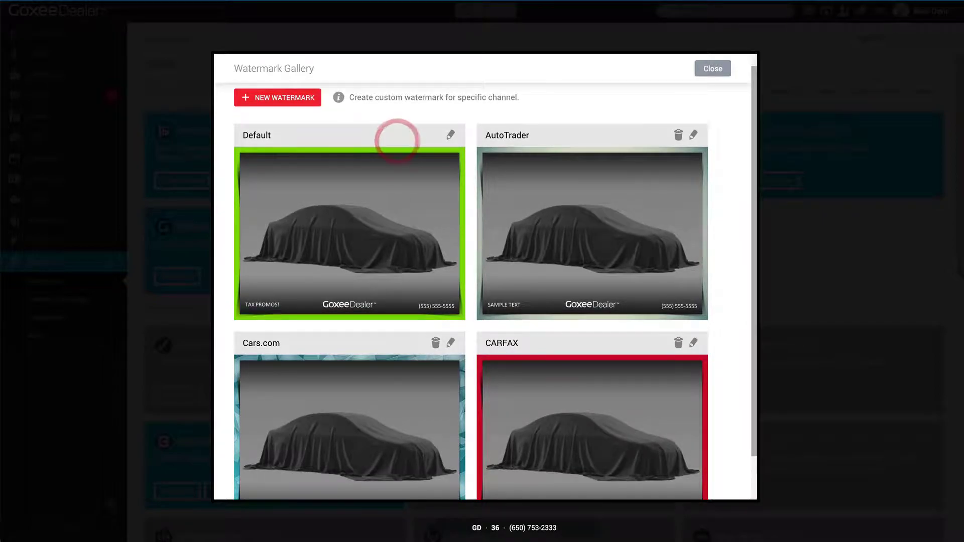
click(532, 136)
click(391, 338)
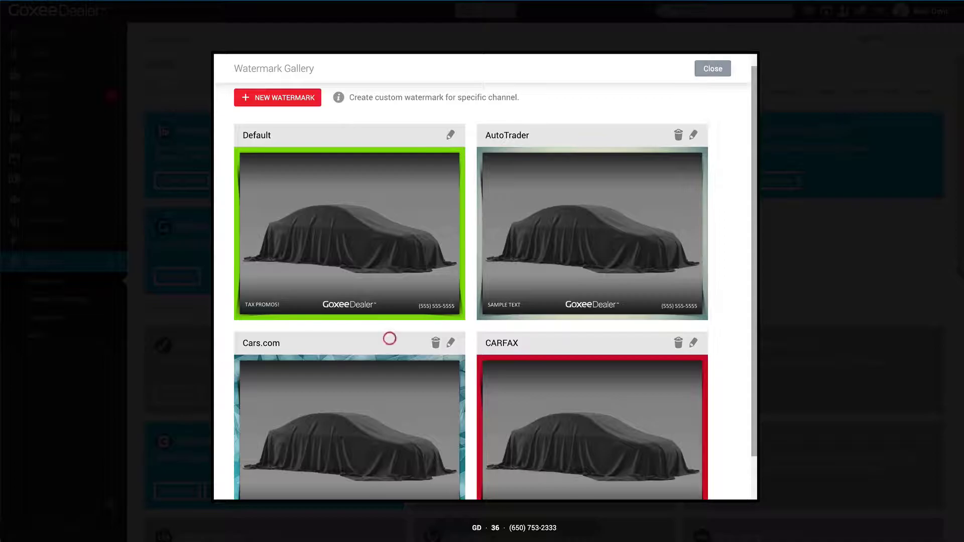
click(581, 340)
scroll(581, 340, down, 1)
scroll(581, 340, up, 2)
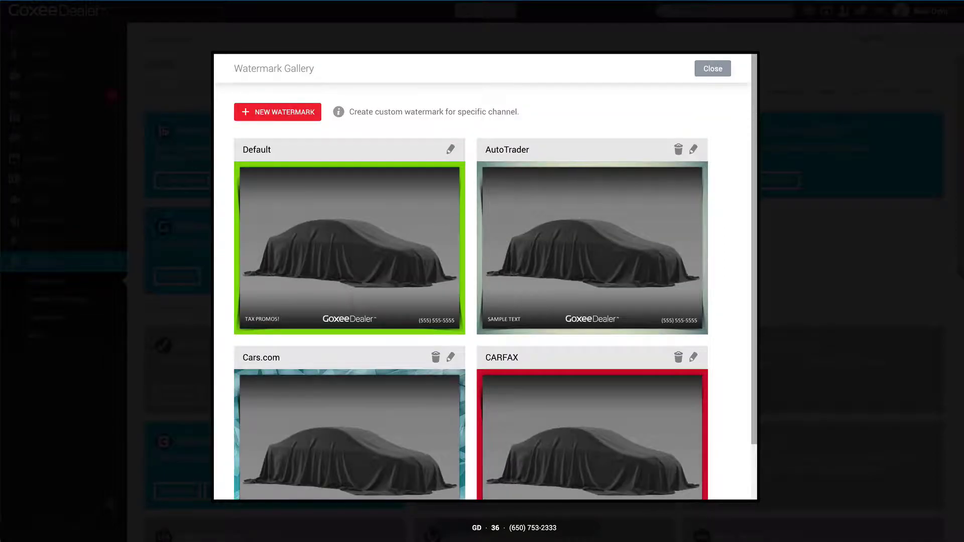
click(277, 112)
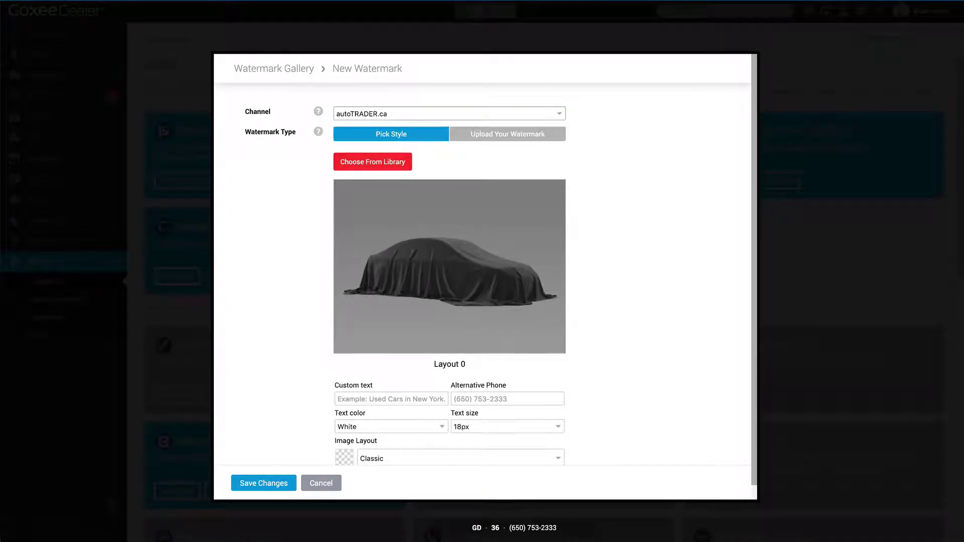
Set the new watermark's channel to OfferUp and bring up the photo watermark layout library.
click(355, 113)
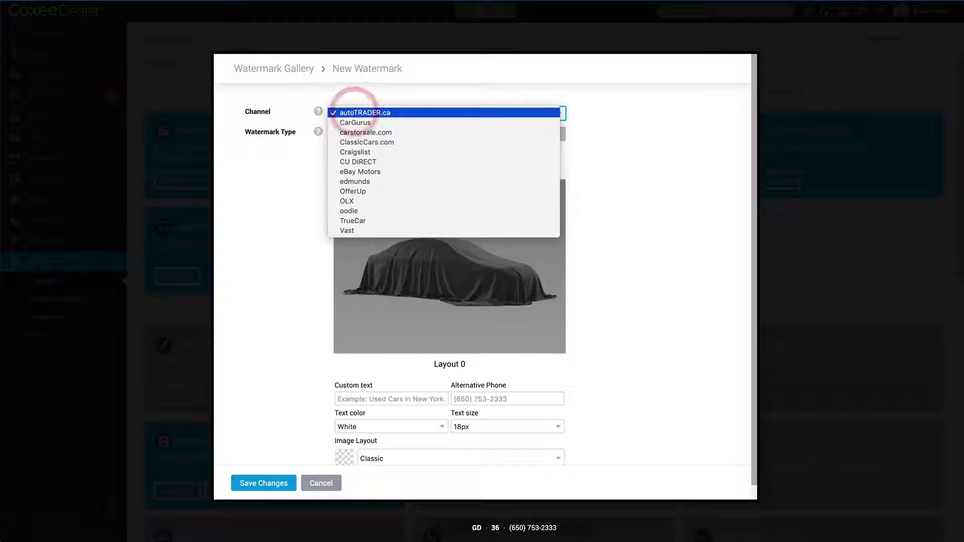
click(381, 191)
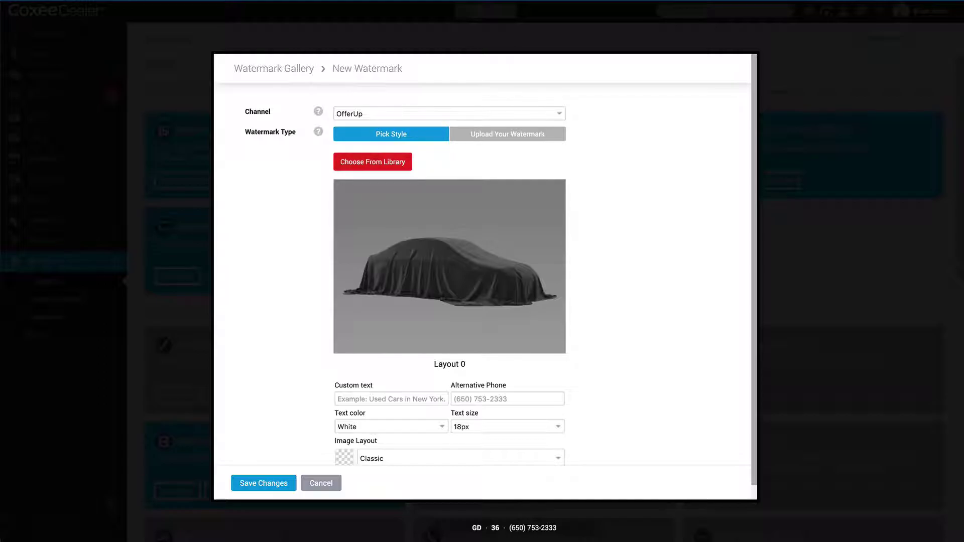
click(372, 162)
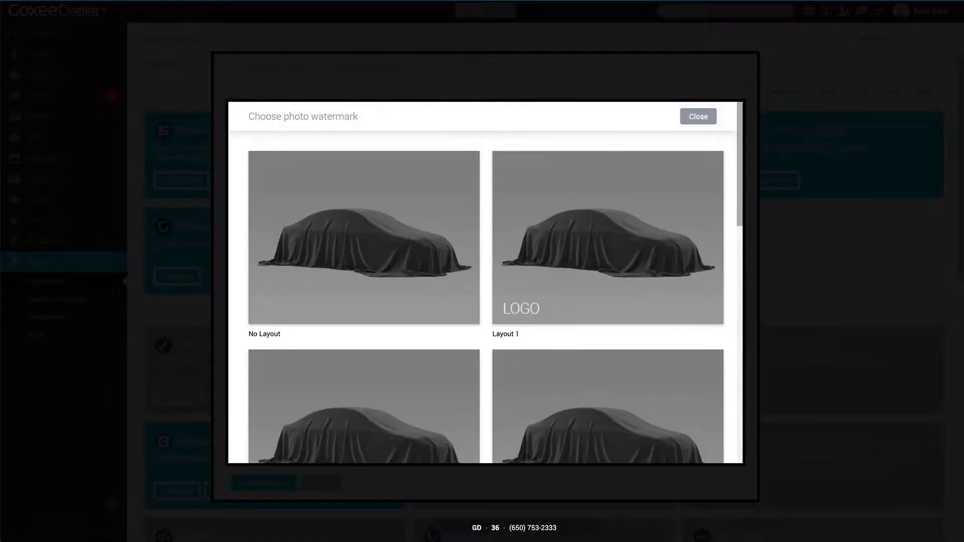
Pick Layout 9 from the photo watermark library.
click(364, 237)
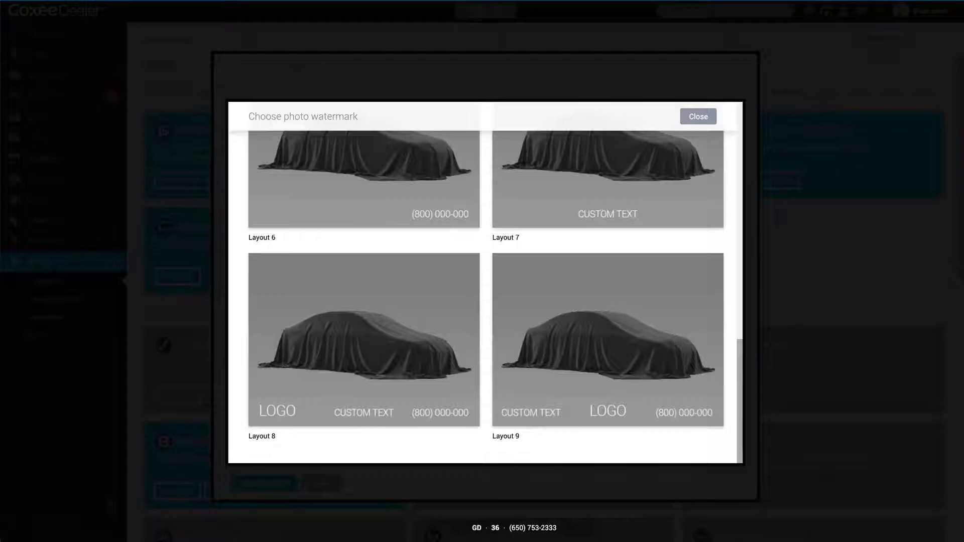
click(608, 340)
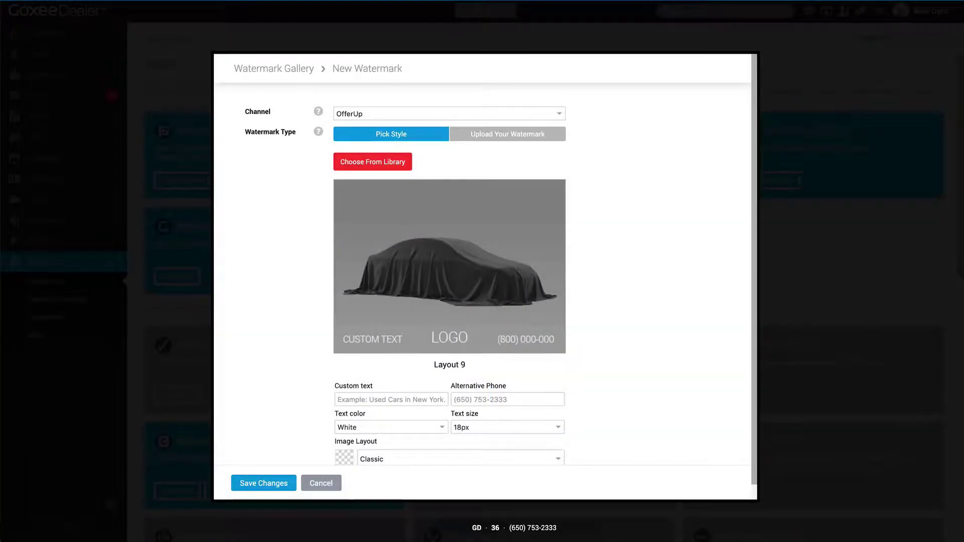
Enter WE FINANCE as the watermark's custom text.
click(392, 399)
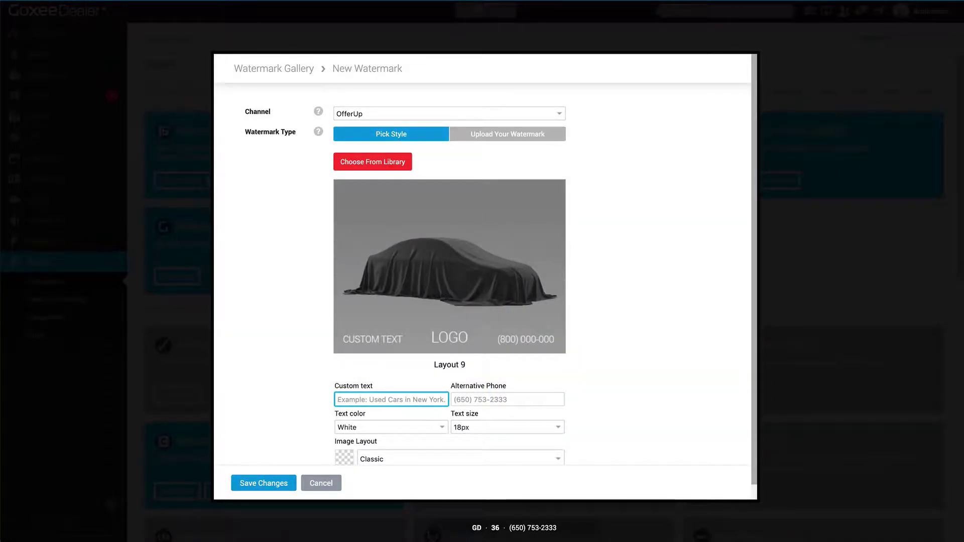
text(WE FINANCE)
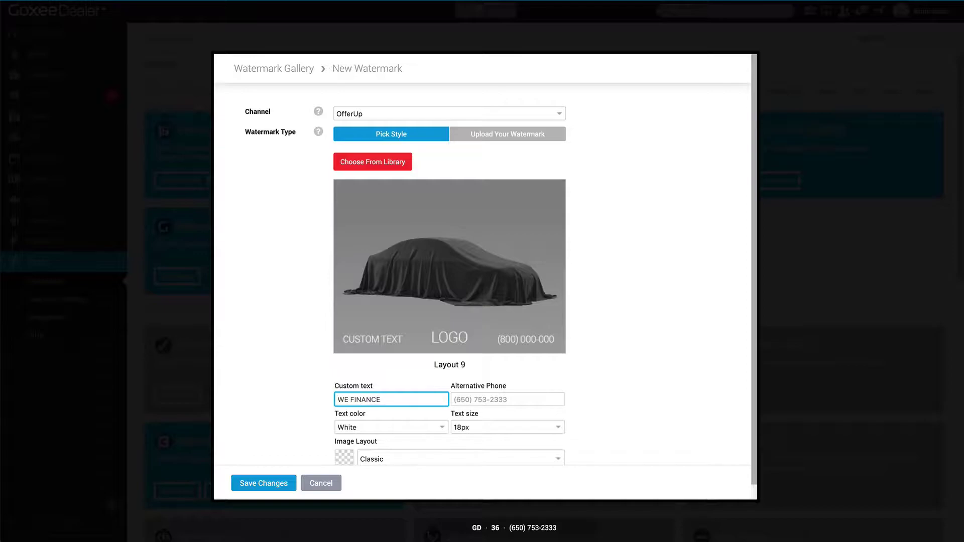
click(508, 399)
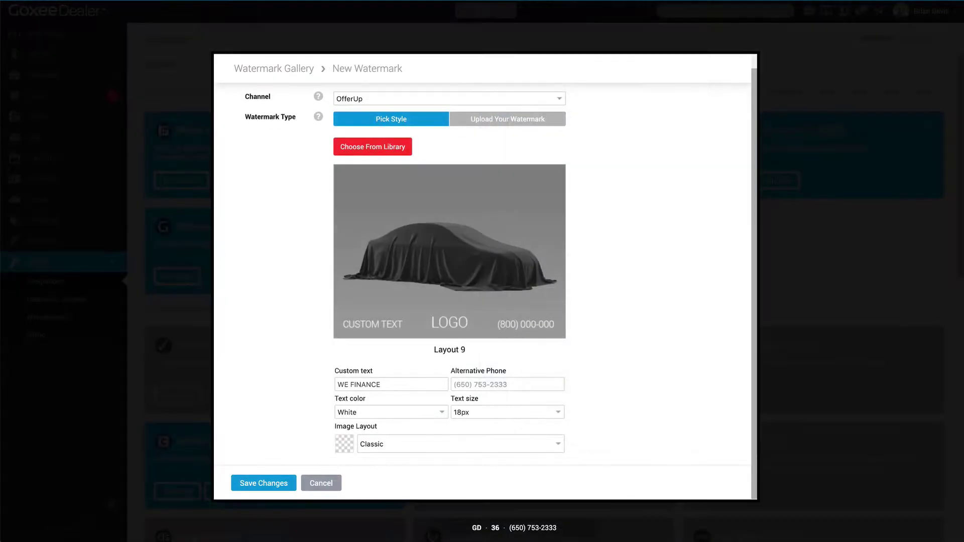
Fill in the watermark's alternative phone number.
click(507, 384)
text((555) 55)
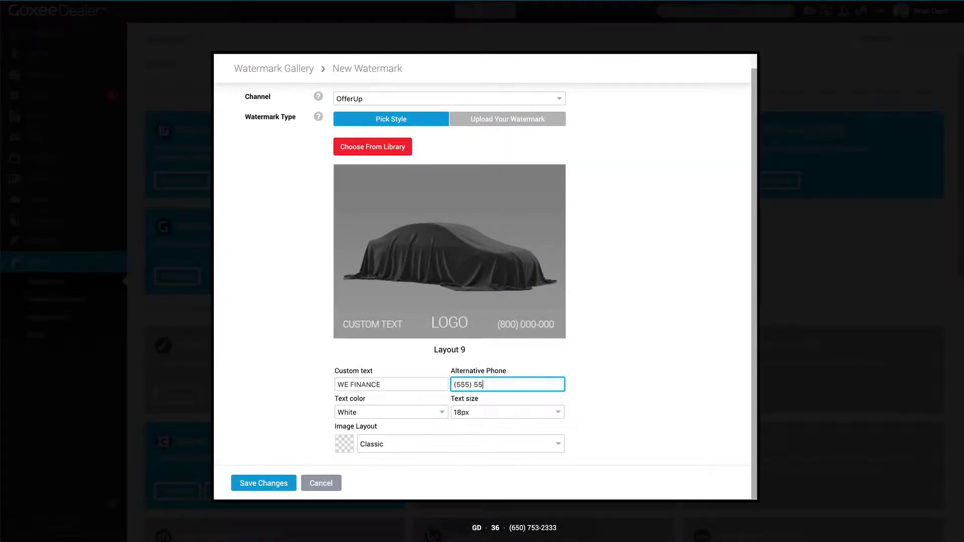
text(5-5555)
key(Tab)
Set the watermark text colour to Blue and text size to 30px.
key(space)
key(Down)
key(Return)
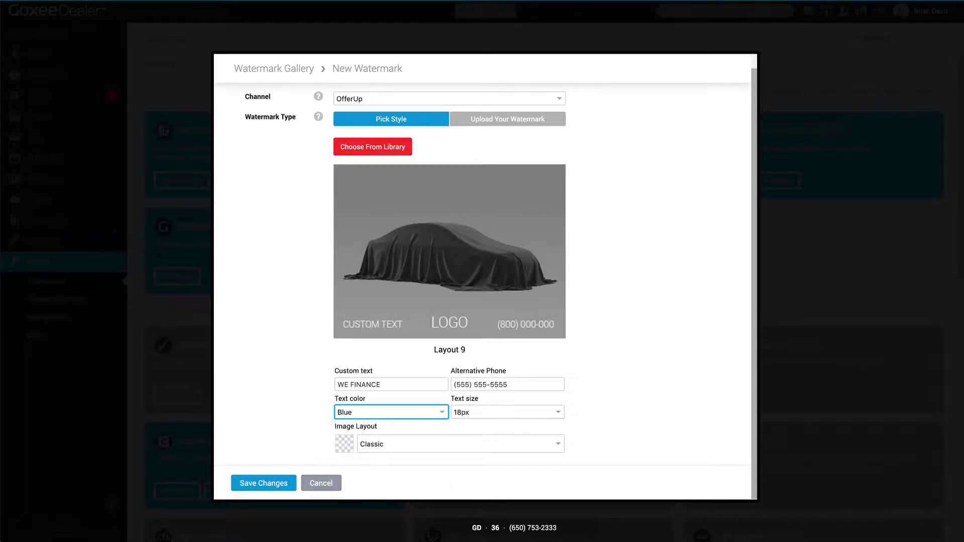
key(Tab)
key(space)
key(Down)
key(Down)
key(Down)
key(Return)
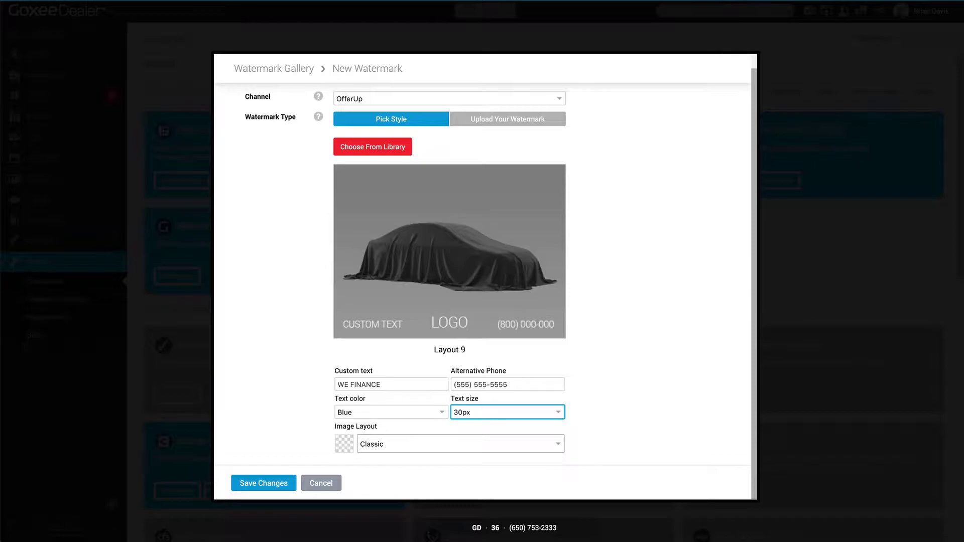
Choose Great Gatsby as the image layout background.
key(Tab)
key(space)
key(Down)
key(Down)
key(Down)
key(Down)
key(Down)
key(Down)
key(Down)
key(Down)
key(Down)
key(Down)
key(Down)
key(Down)
key(Down)
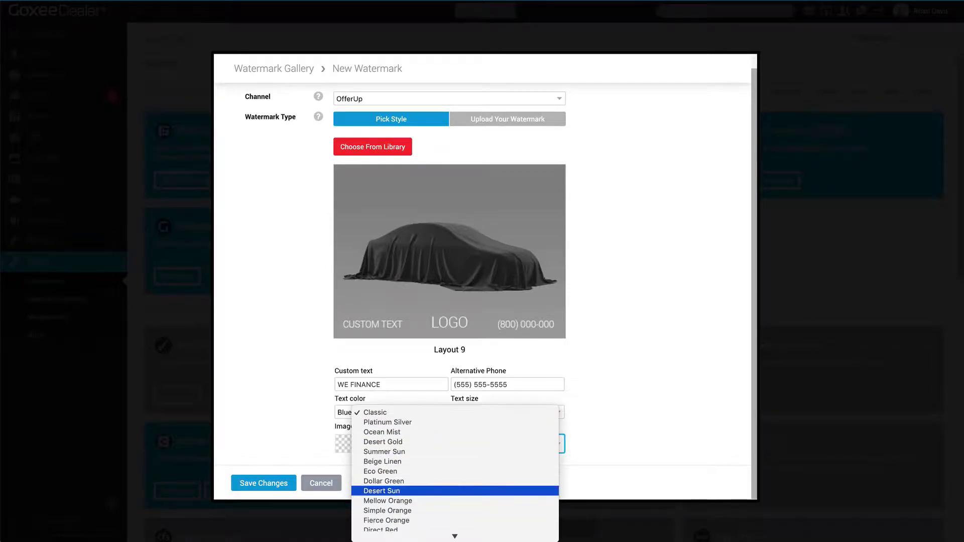
key(Up)
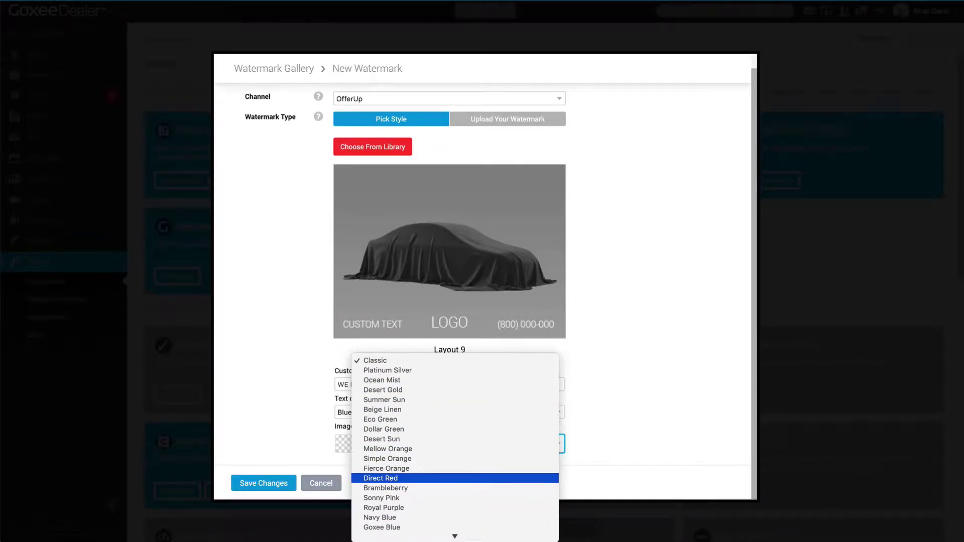
key(Down)
key(Down)
key(Down)
key(Down)
key(Down)
key(Down)
key(Down)
key(Down)
key(Down)
key(Down)
key(Down)
key(Down)
key(Down)
key(Down)
key(Down)
key(Down)
key(Down)
key(Down)
key(Down)
key(Down)
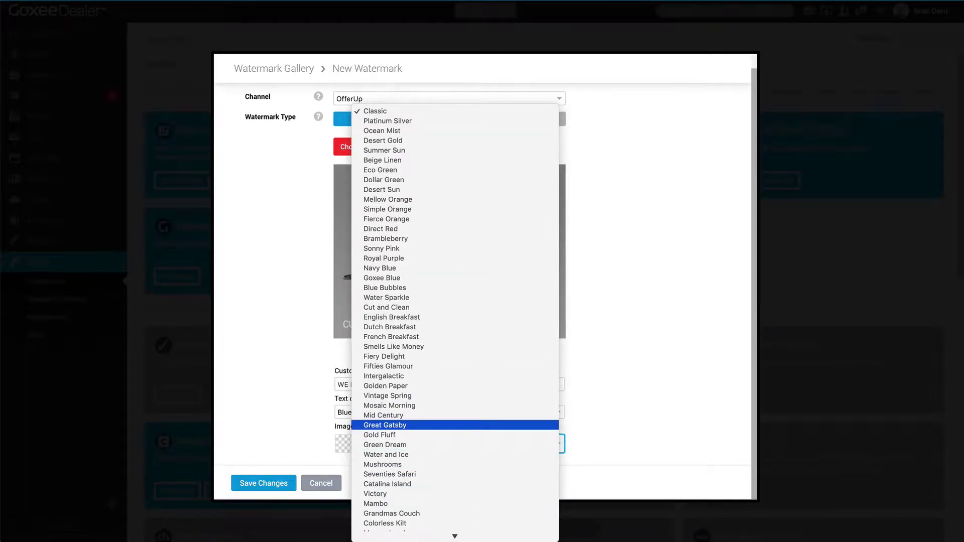
click(408, 425)
Save the OfferUp watermark and scroll the gallery to check its new card.
click(285, 481)
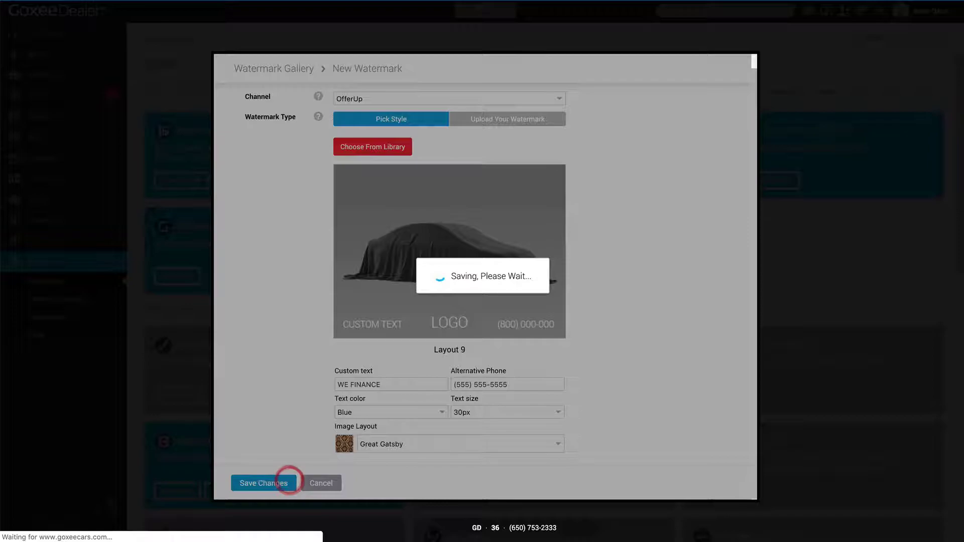
scroll(482, 281, down, 5)
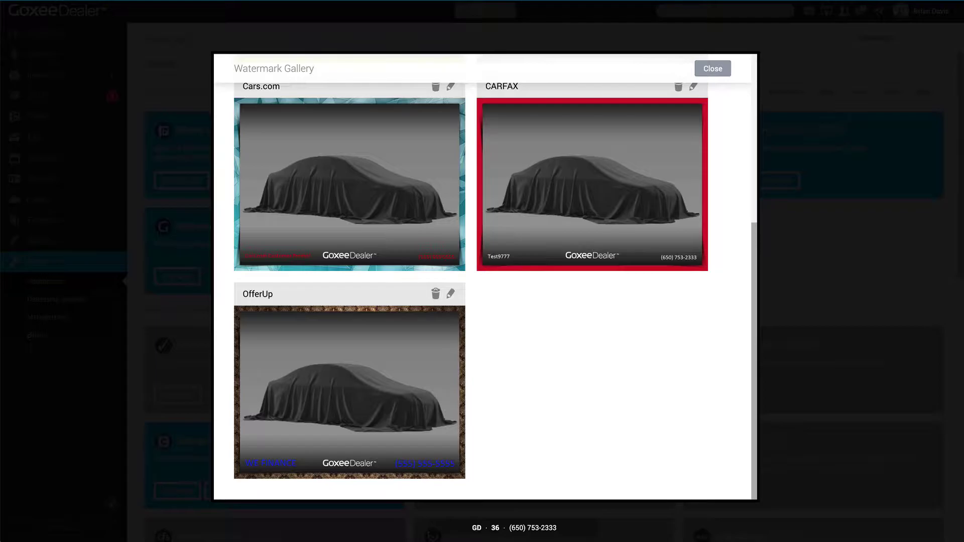
scroll(485, 276, up, 5)
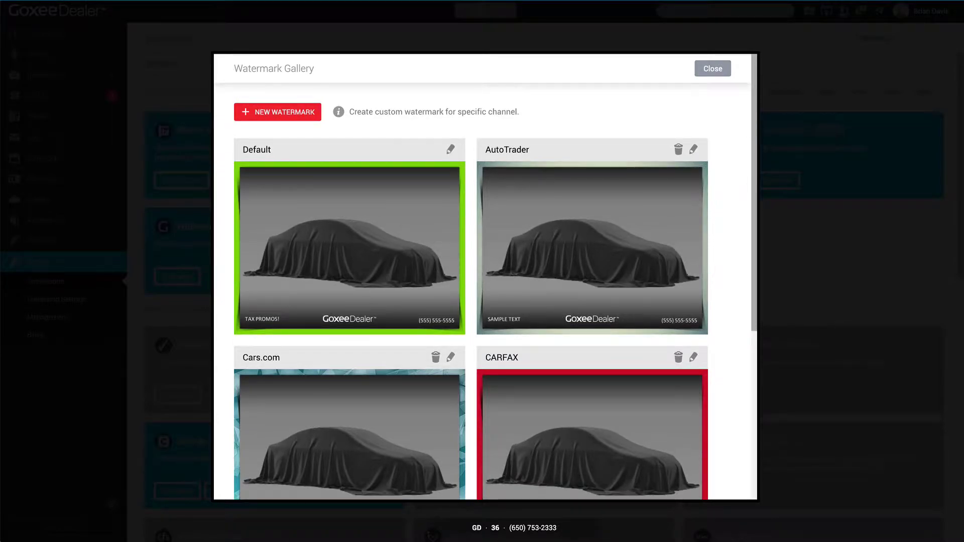
scroll(485, 276, down, 5)
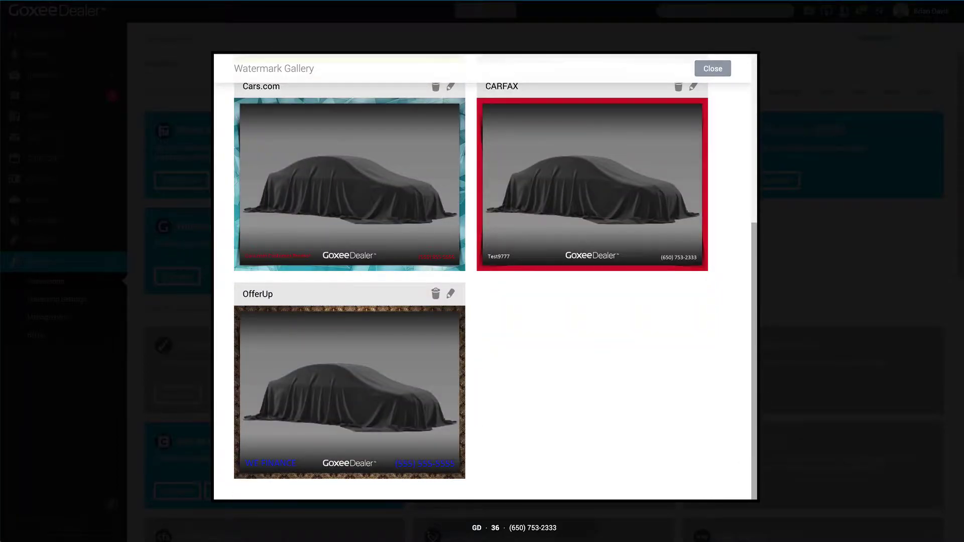
scroll(485, 277, up, 5)
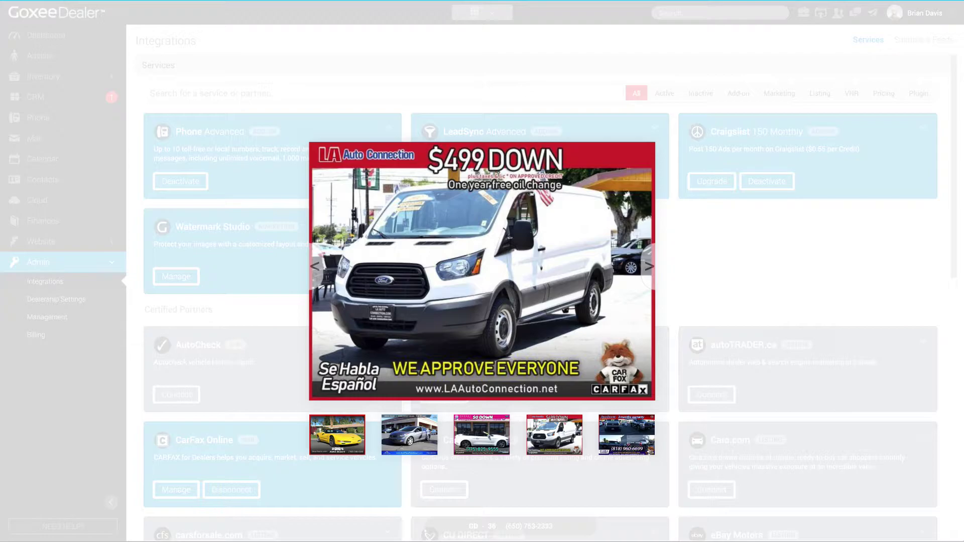
Advance the sample viewer to the next watermarked photo.
key(Right)
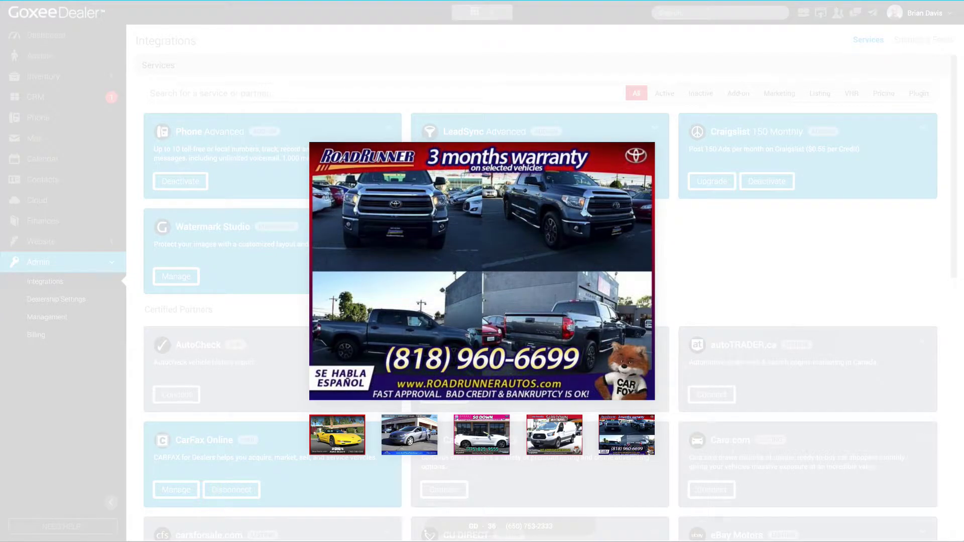